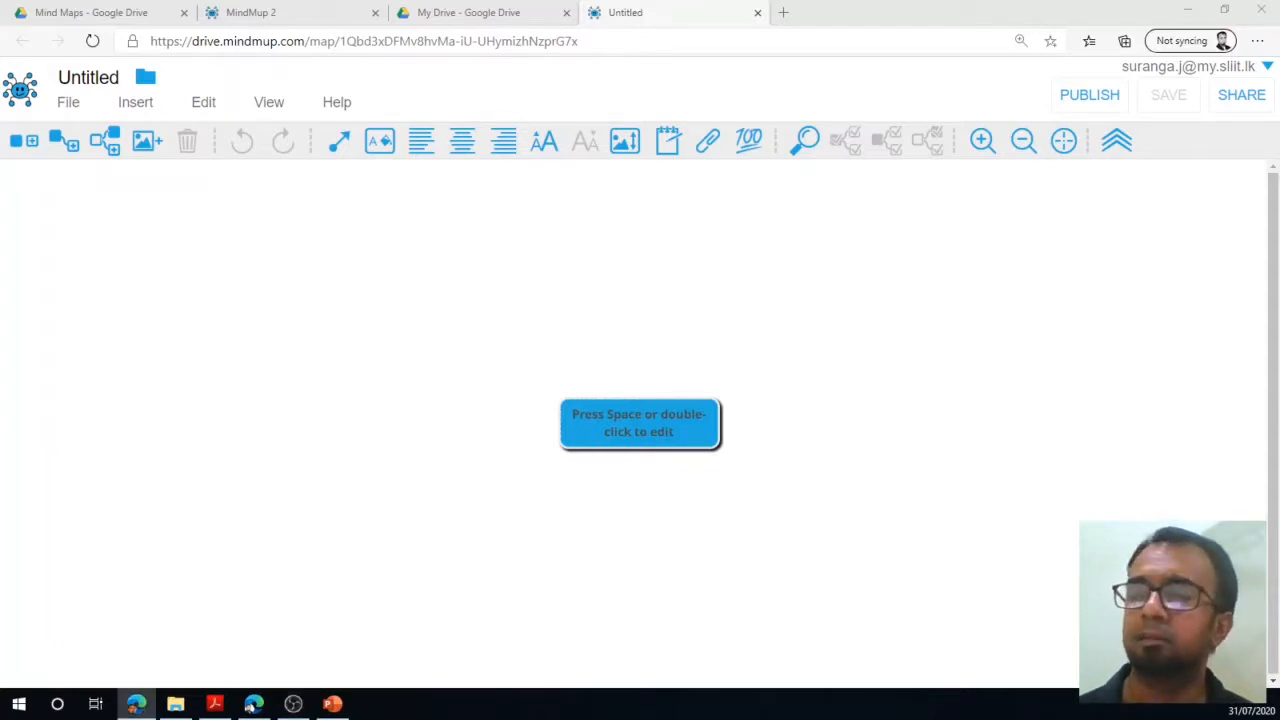
# - Set the central node's text to "Social Media in Politics"
pyautogui.doubleClick(628, 432)
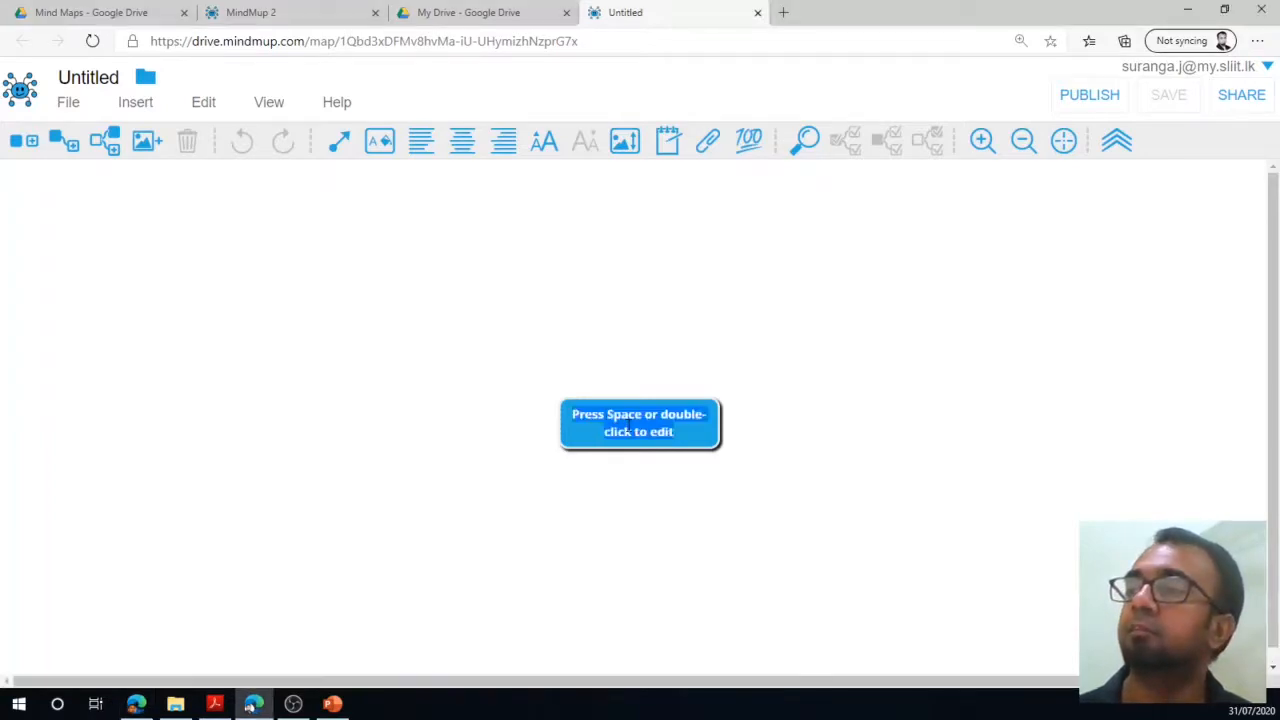
pyautogui.write('Social Media in Politics')
pyautogui.press('Return')
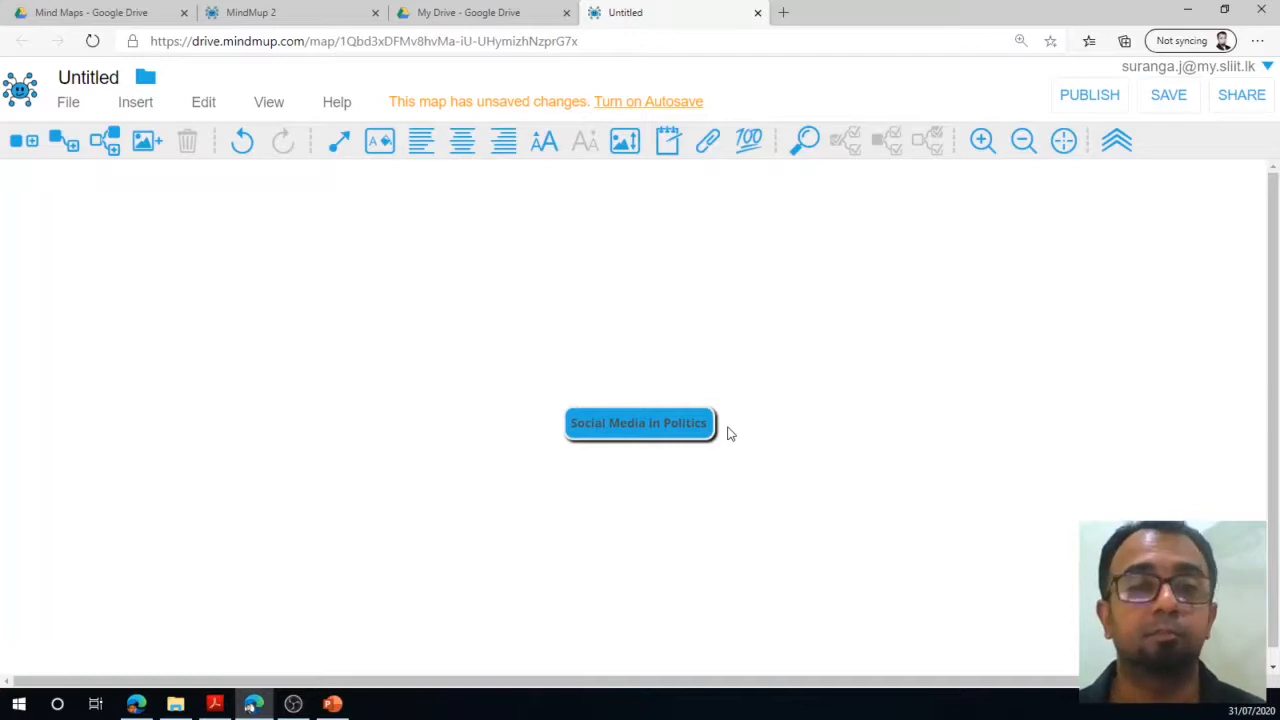
# - Rename the untitled map as "Social Media in Politics"
pyautogui.click(95, 80)
pyautogui.hotkey('ctrl', 'a')
pyautogui.write('Social Media in Politics')
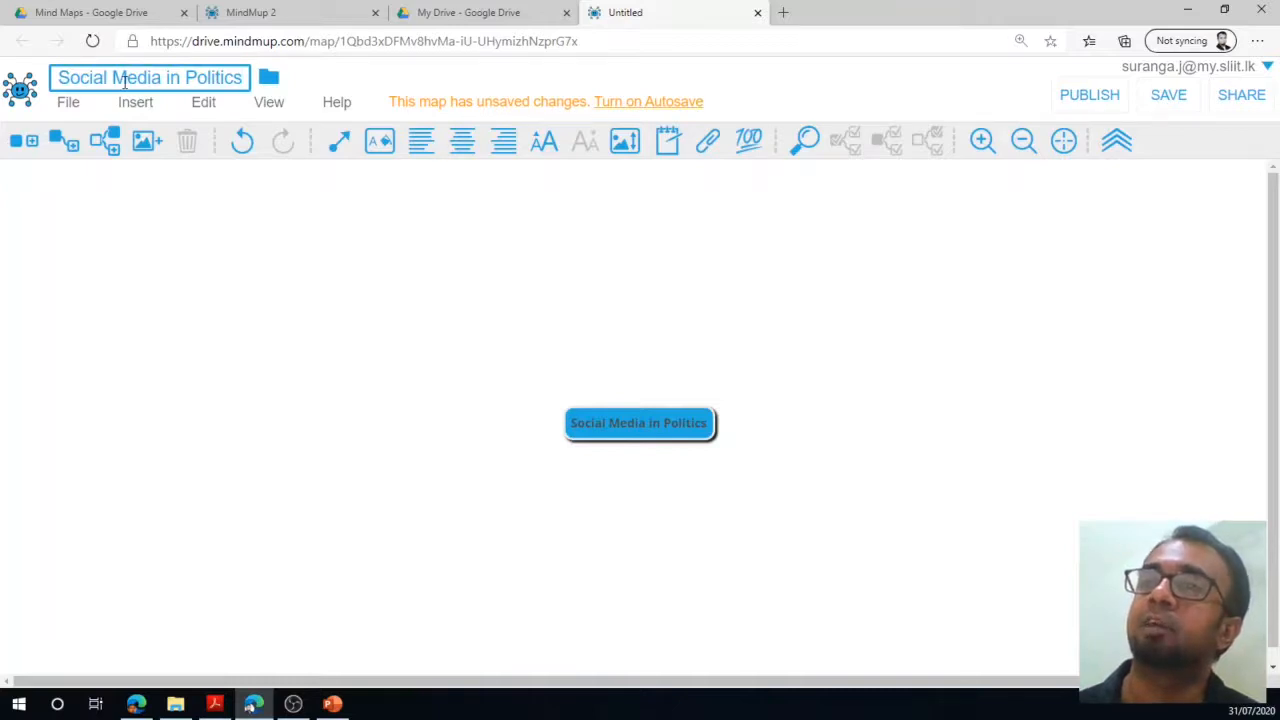
pyautogui.click(667, 457)
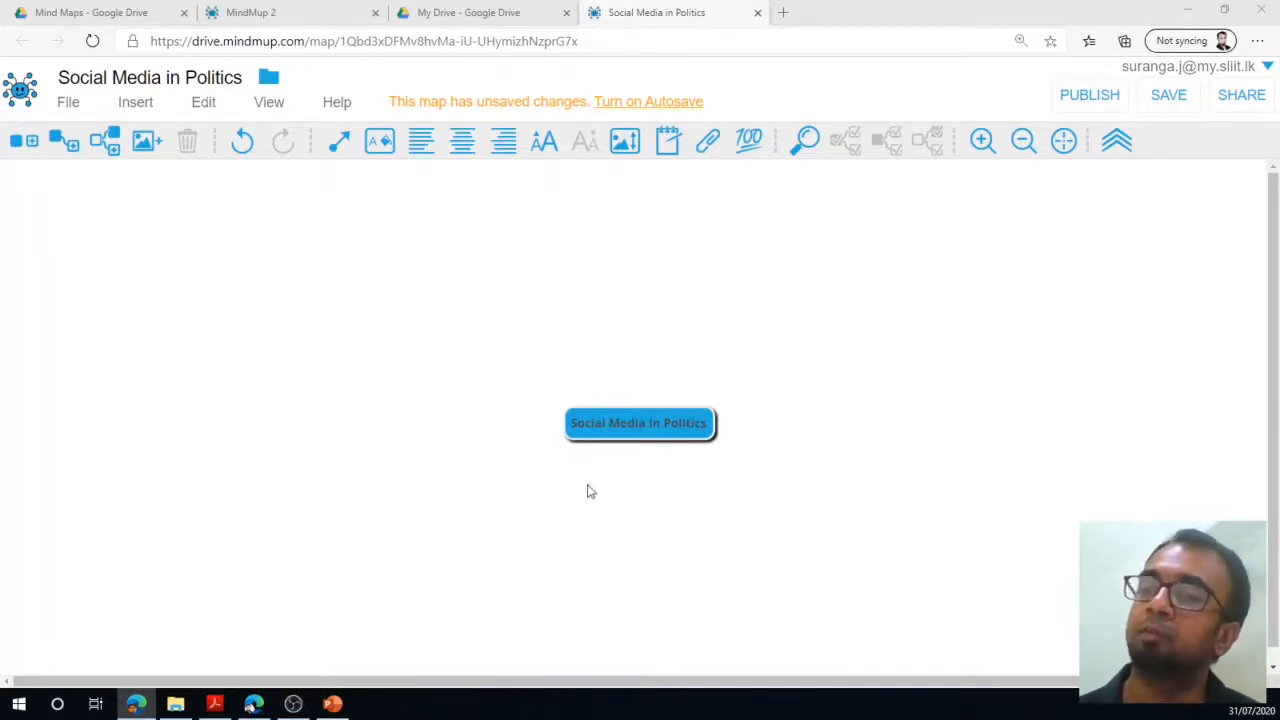
# - Add a child node to the central topic with the text "Impact of Social Media on Politics"
pyautogui.click(661, 435)
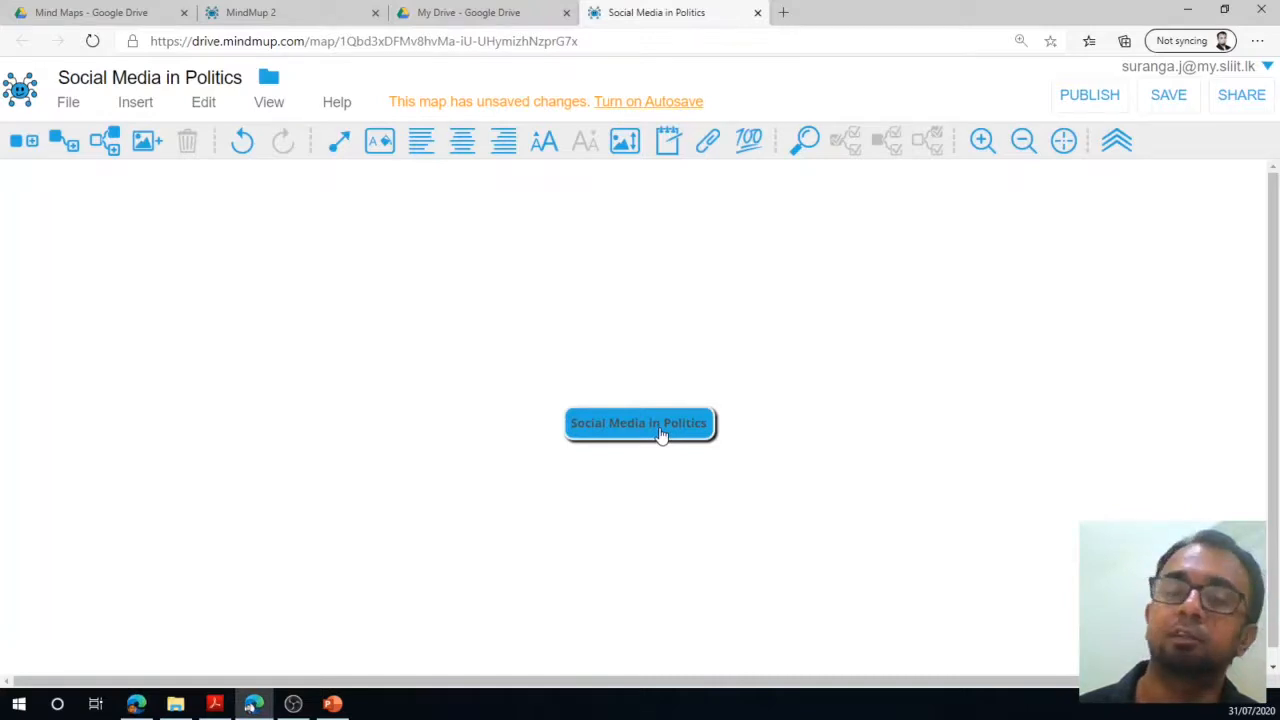
pyautogui.click(61, 147)
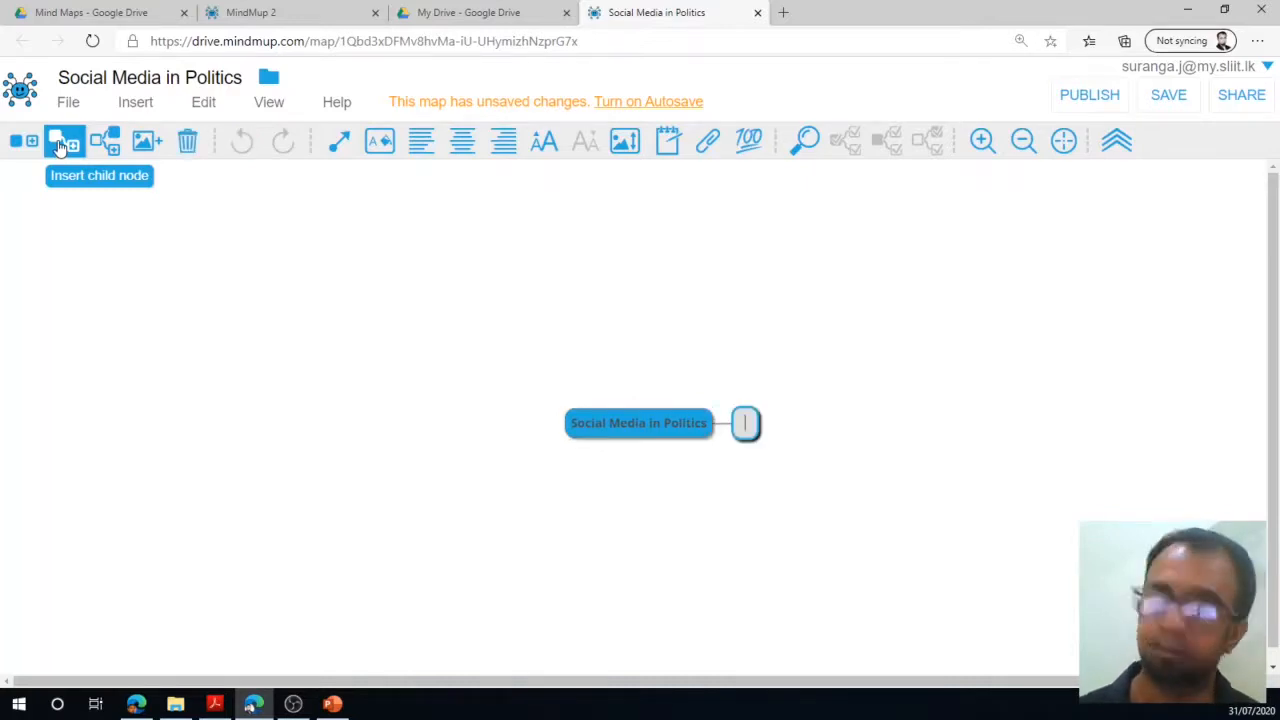
pyautogui.write('Impact of Social Media on Politics')
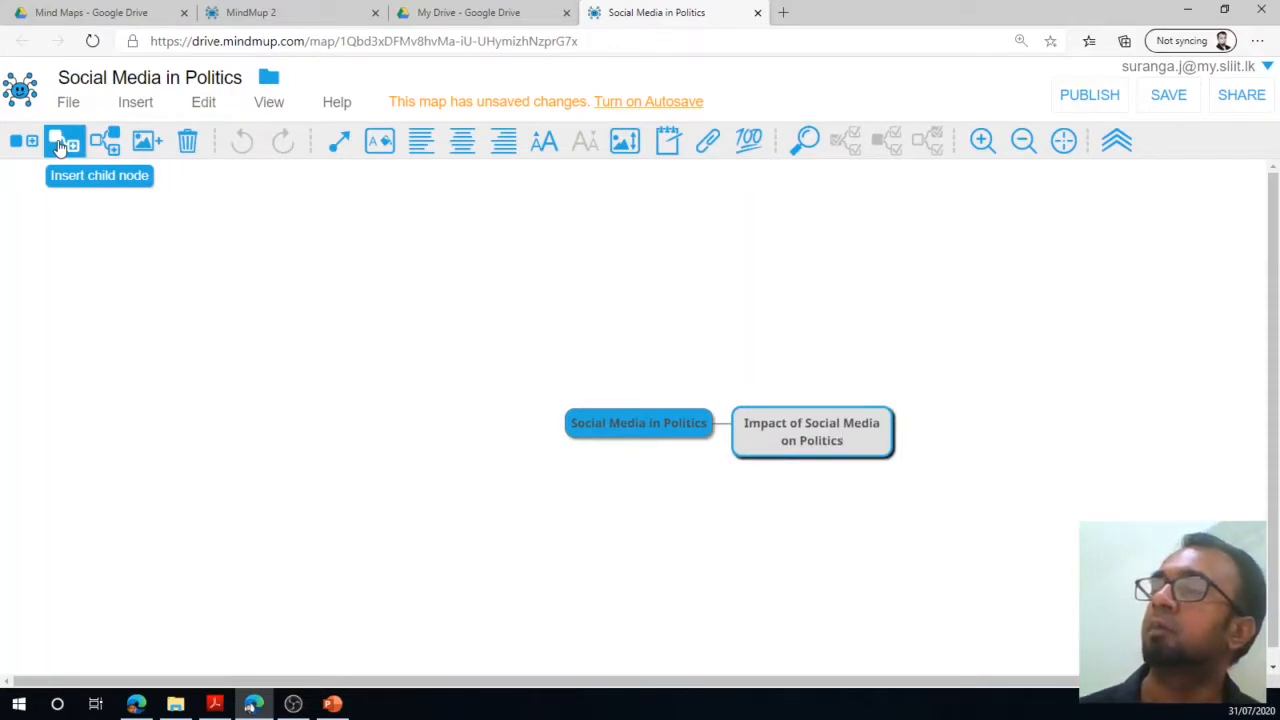
pyautogui.press('Return')
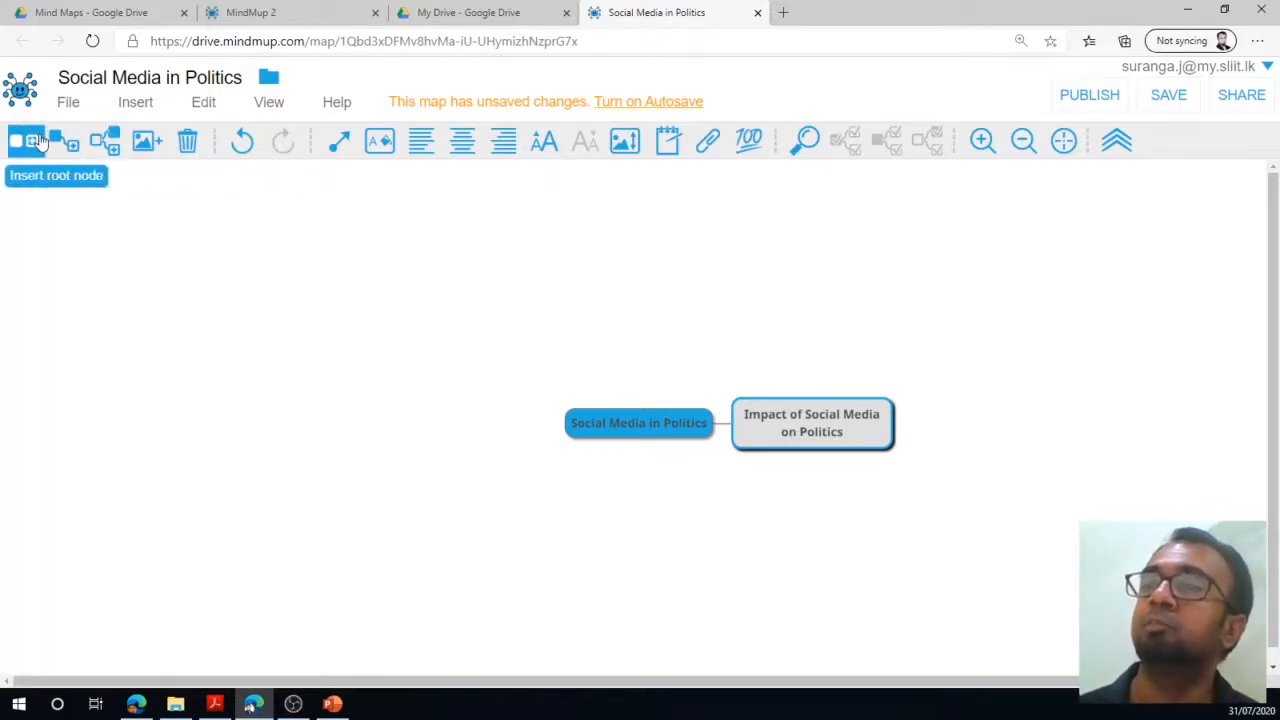
# - Add a child node "Impact on Social Media on Elections" under "Impact of Social Media on Politics"
pyautogui.rightClick(803, 430)
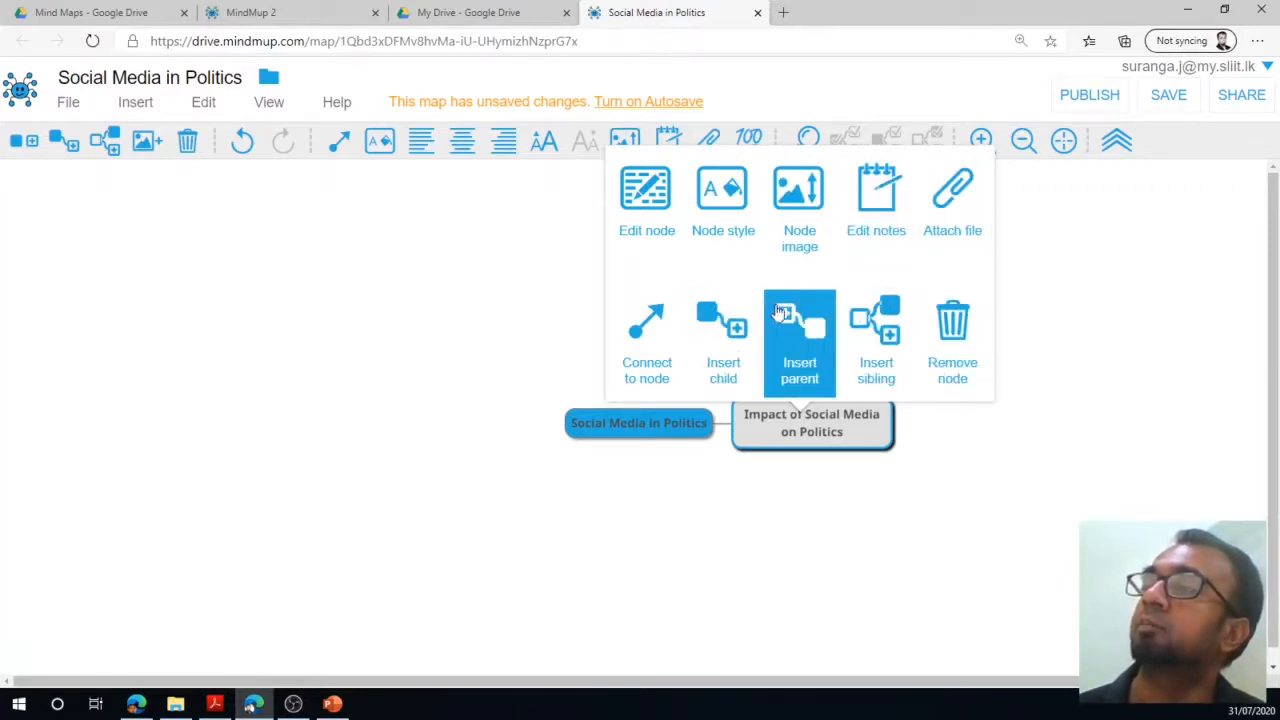
pyautogui.click(720, 343)
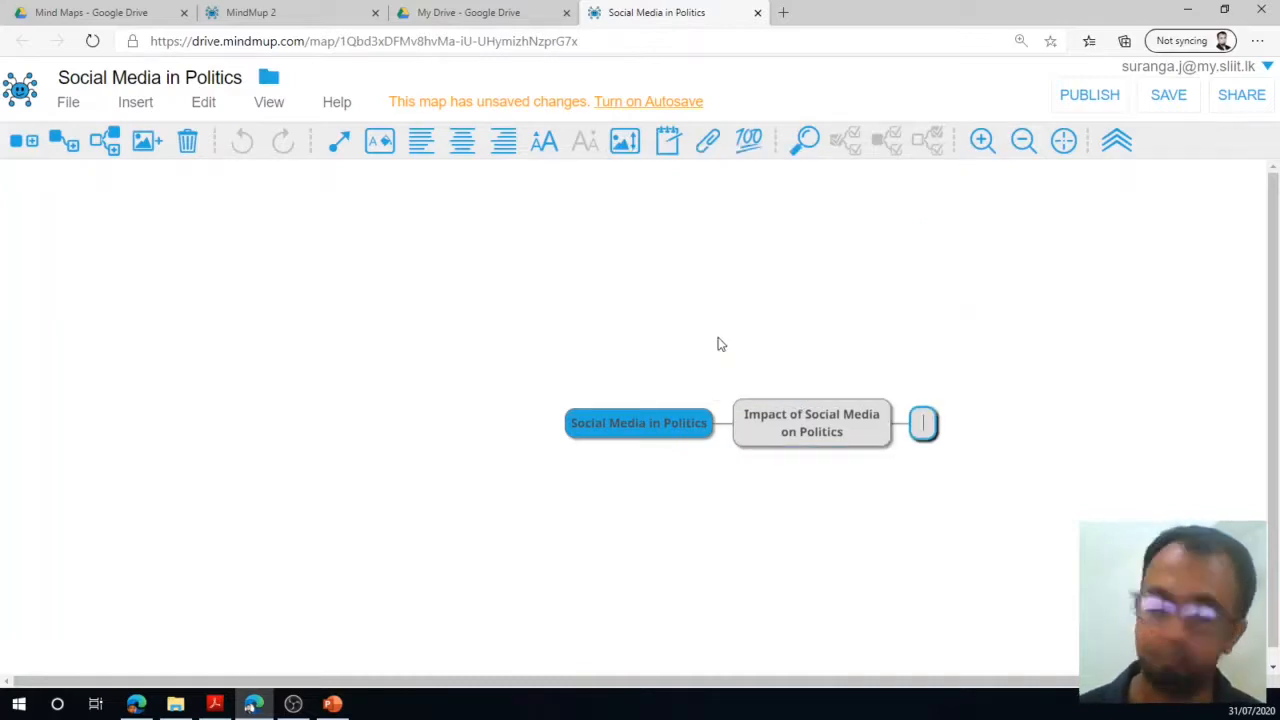
pyautogui.write('Impact on Social Media on Elections')
pyautogui.press('Return')
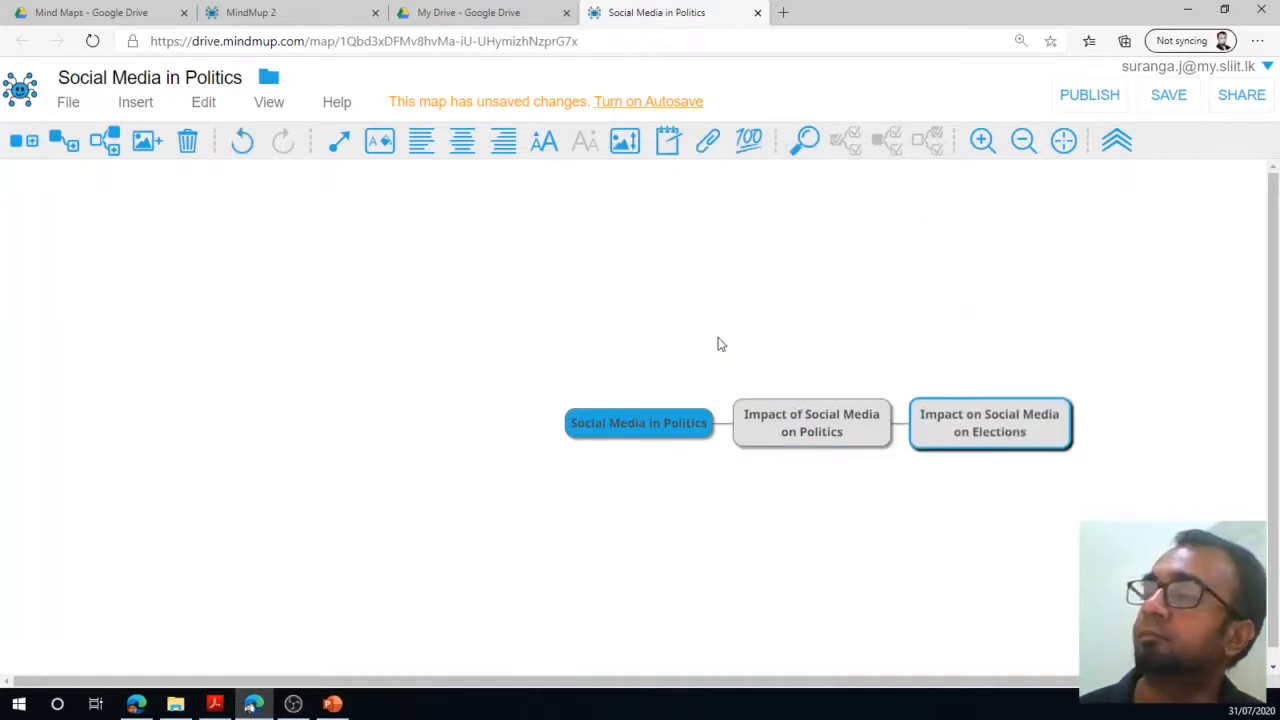
pyautogui.click(251, 705)
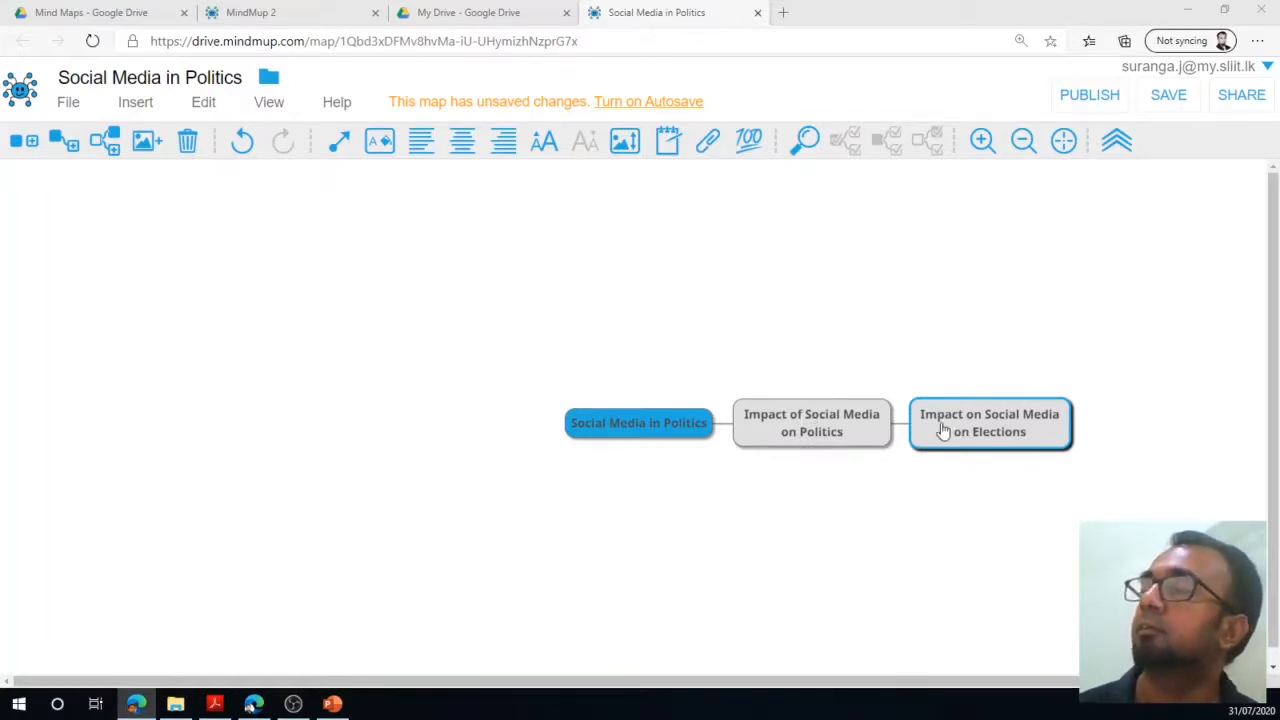
# - Add a sibling node "Use of Social Media to protest" beside "Impact on Social Media on Elections"
pyautogui.click(849, 425)
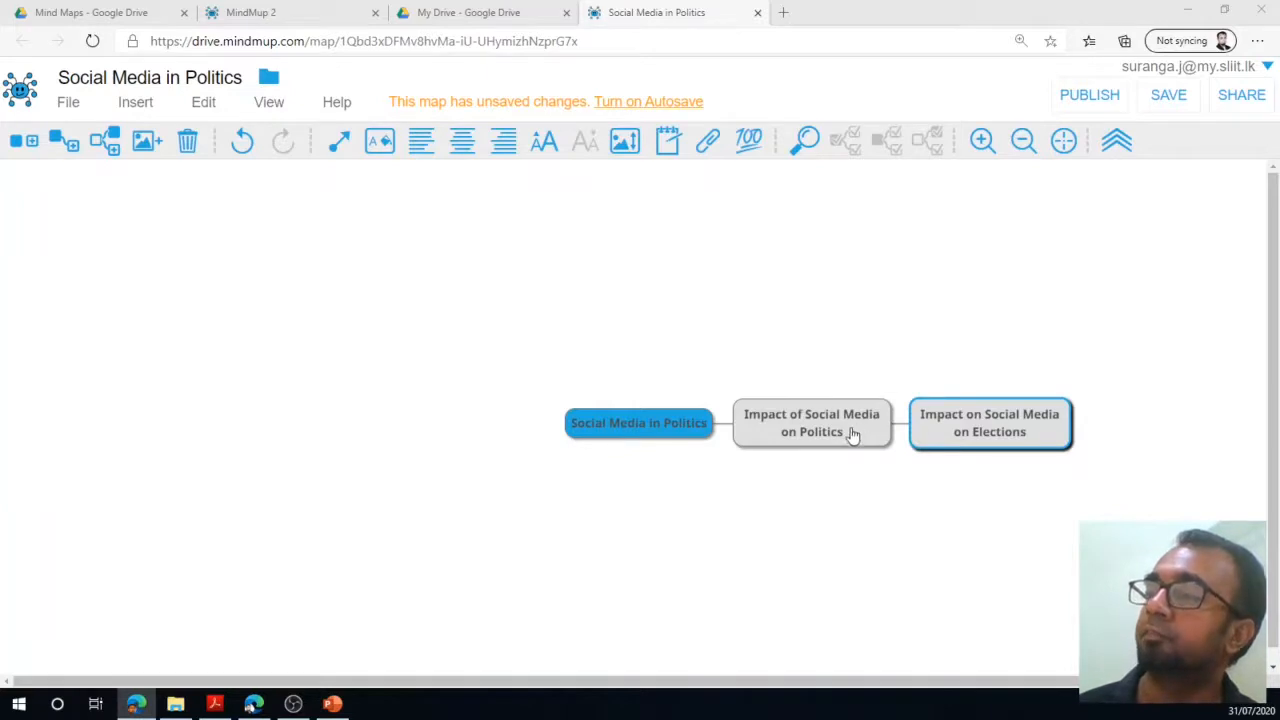
pyautogui.rightClick(936, 433)
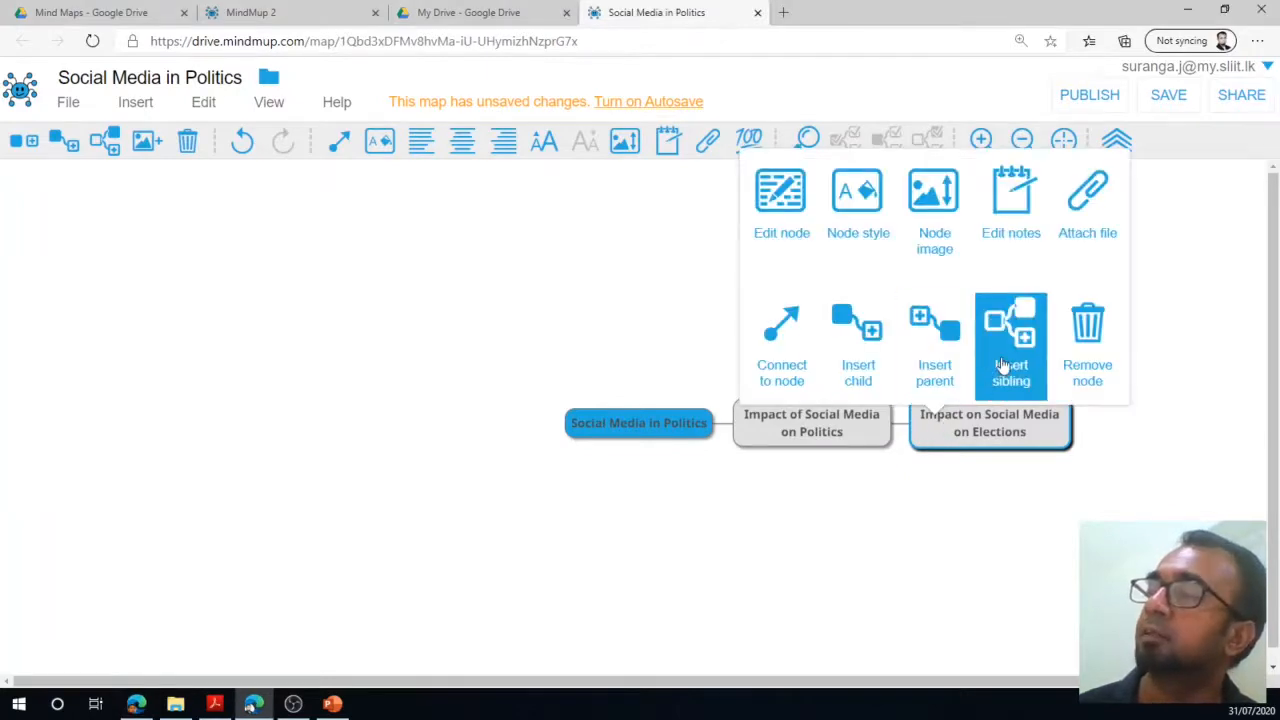
pyautogui.click(1003, 366)
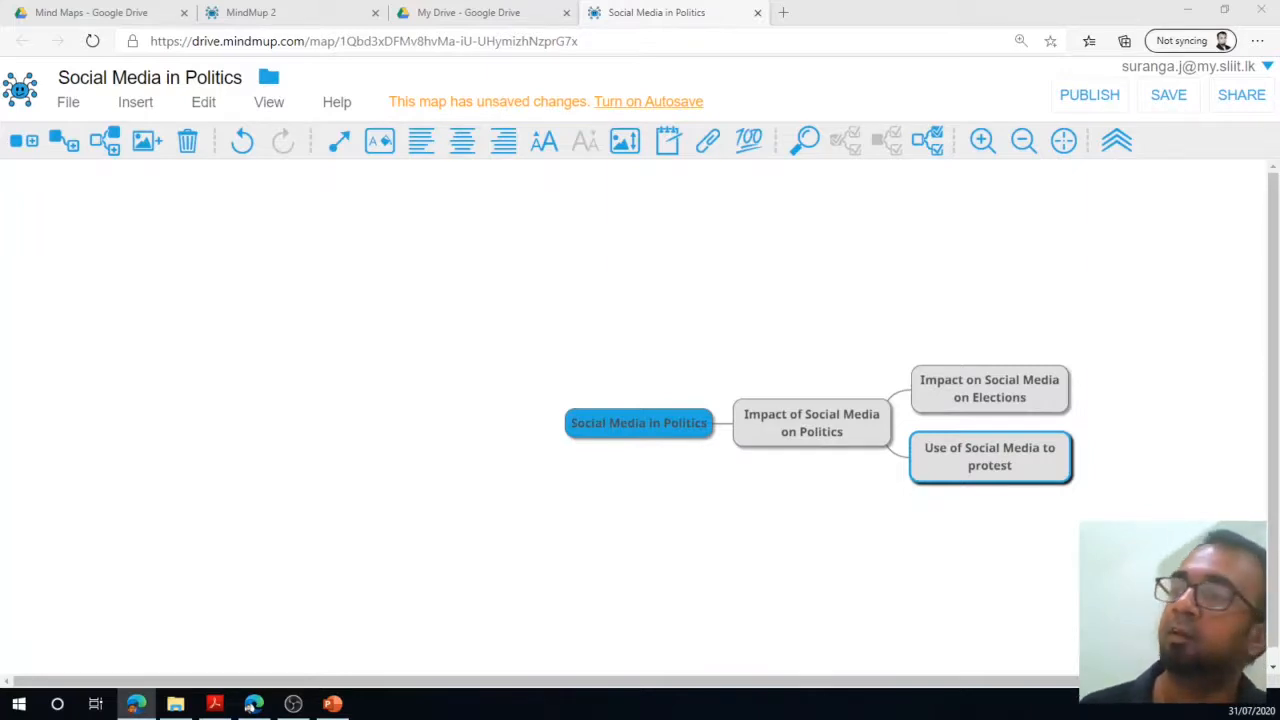
# - Add a second child node to the central topic with the text "Use of Social Media by Politicians"
pyautogui.click(800, 418)
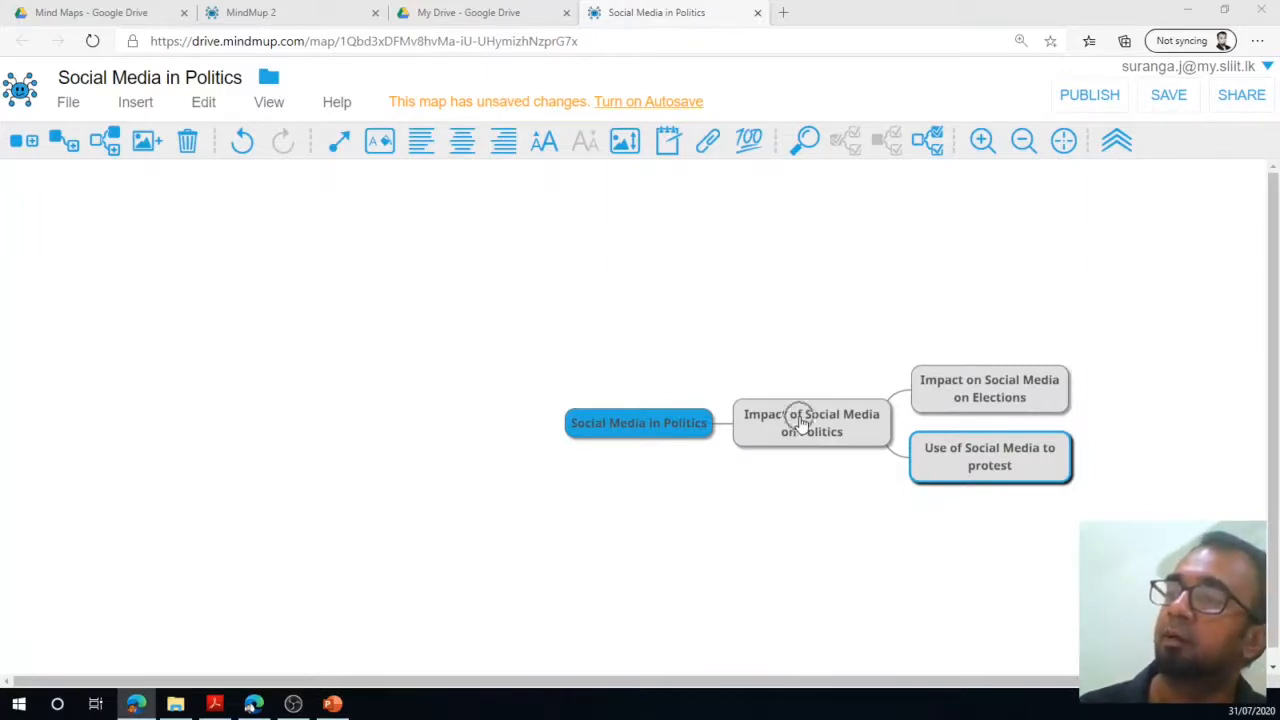
pyautogui.click(615, 424)
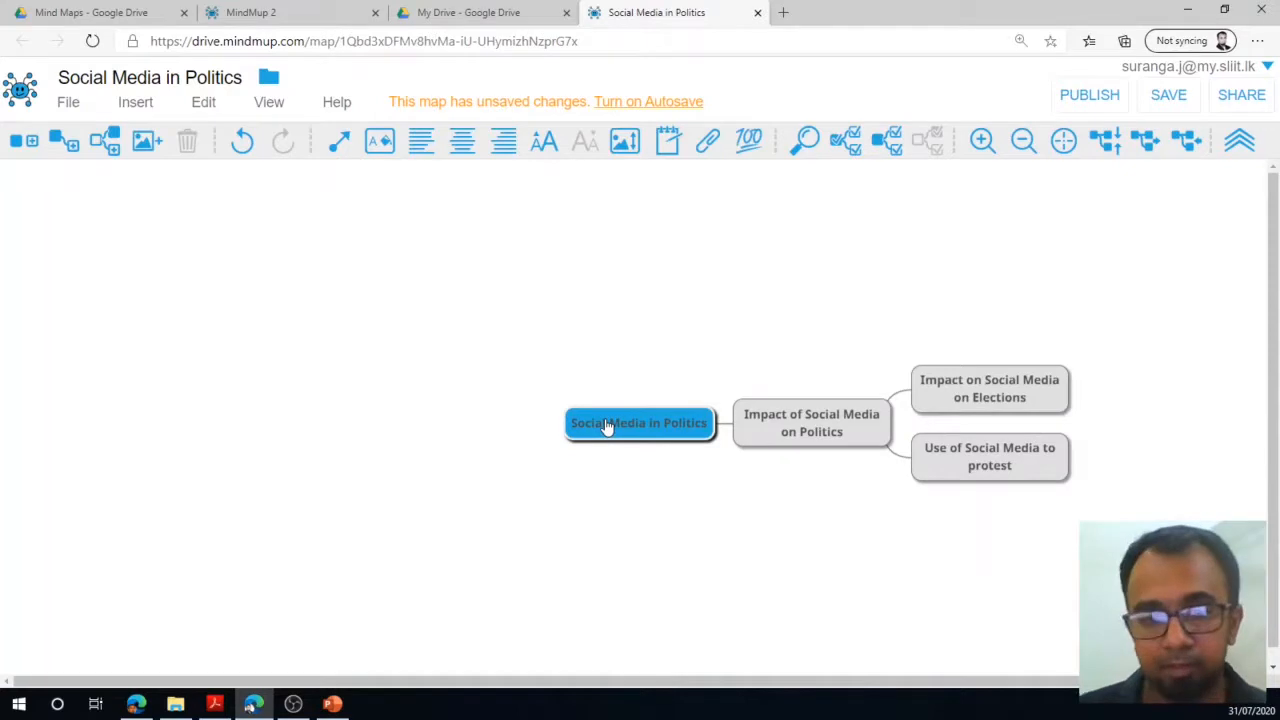
pyautogui.rightClick(606, 426)
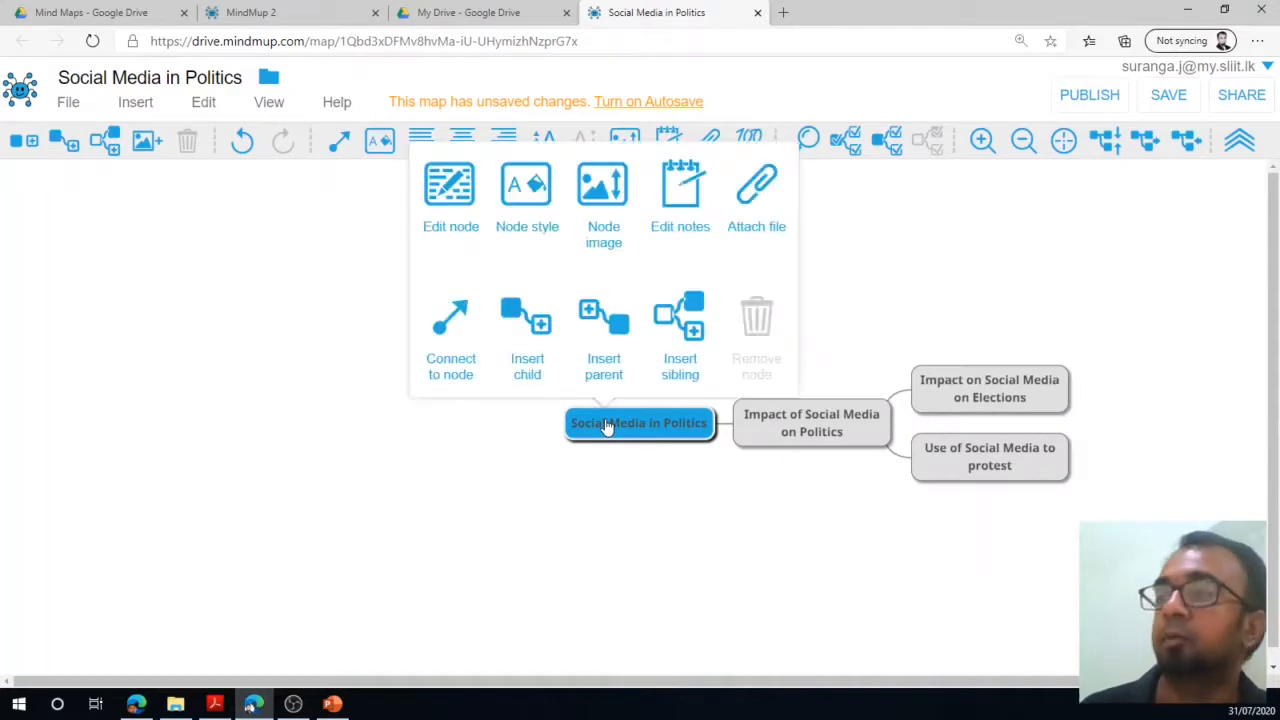
pyautogui.click(540, 341)
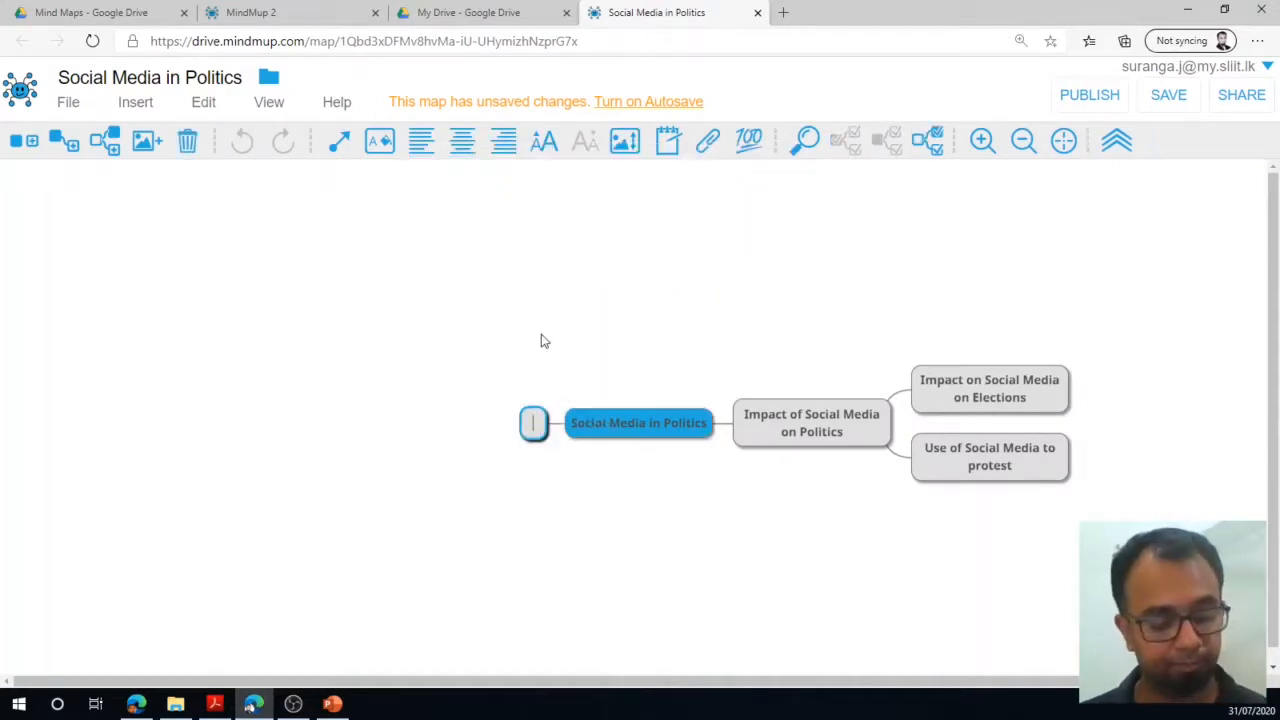
pyautogui.write('Use of Social Media by Politicians')
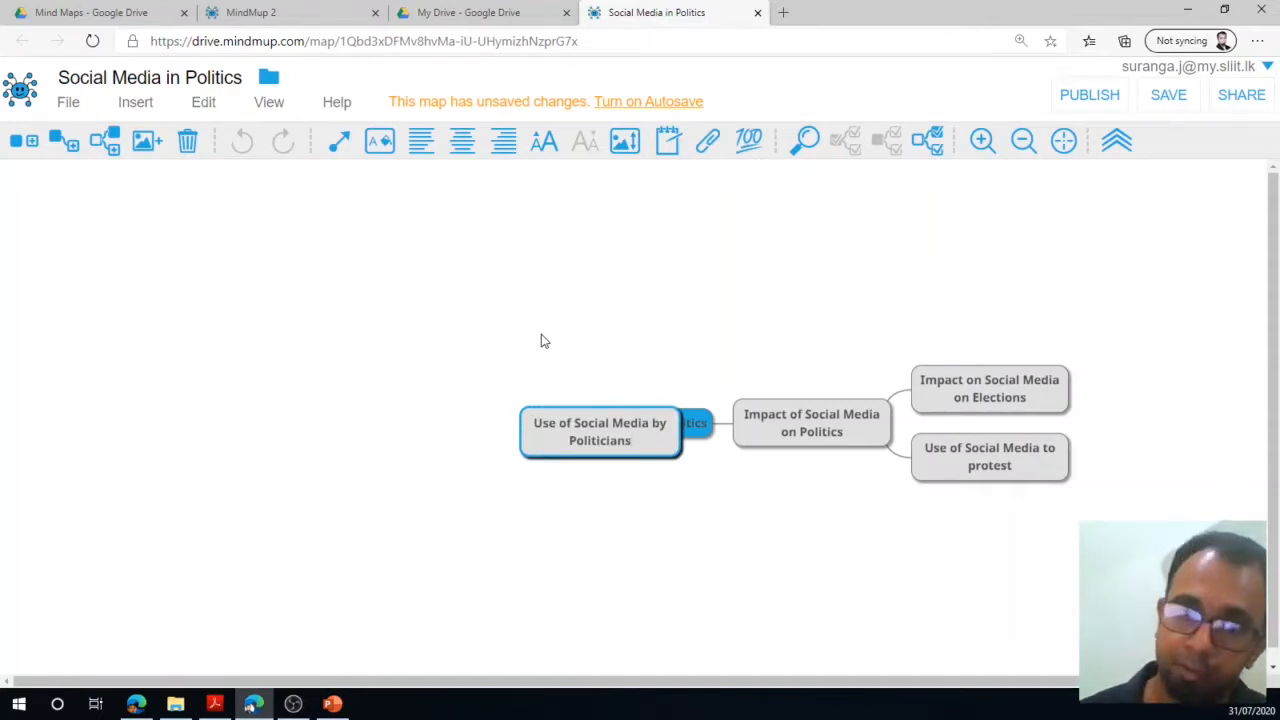
pyautogui.press('Return')
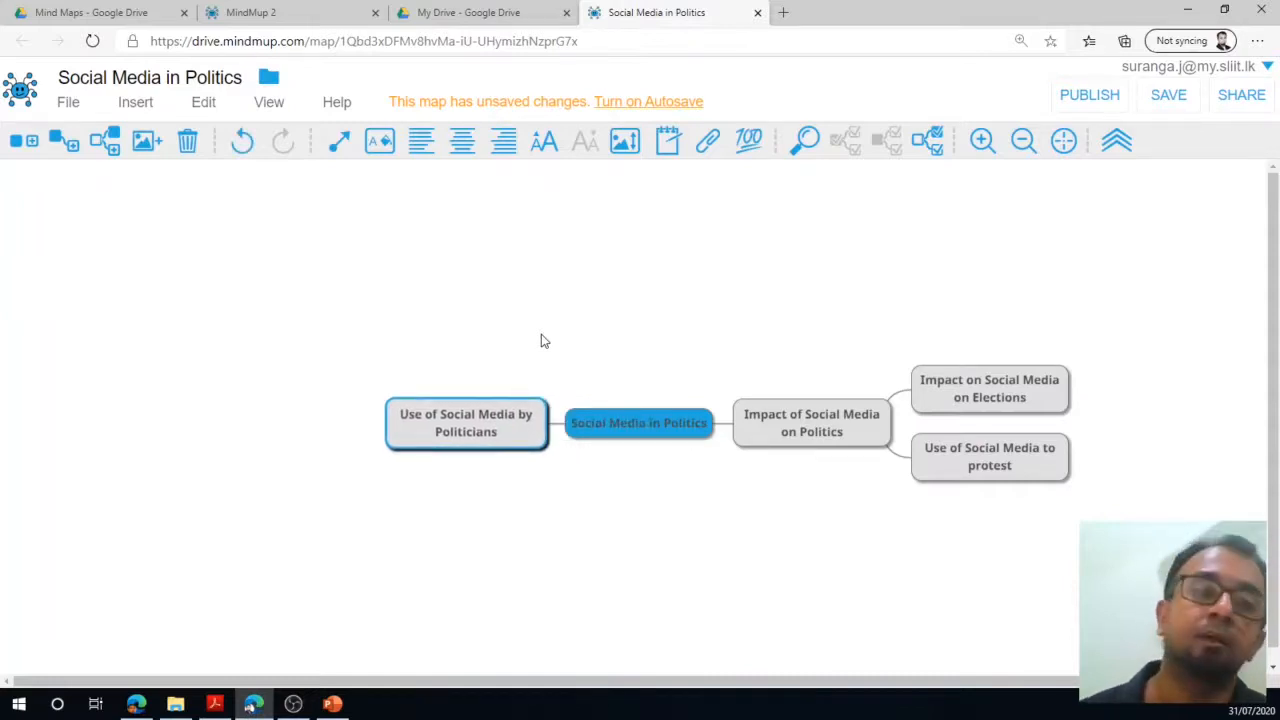
# - Add a child node "Ethics" under "Use of Social Media by Politicians"
pyautogui.rightClick(443, 425)
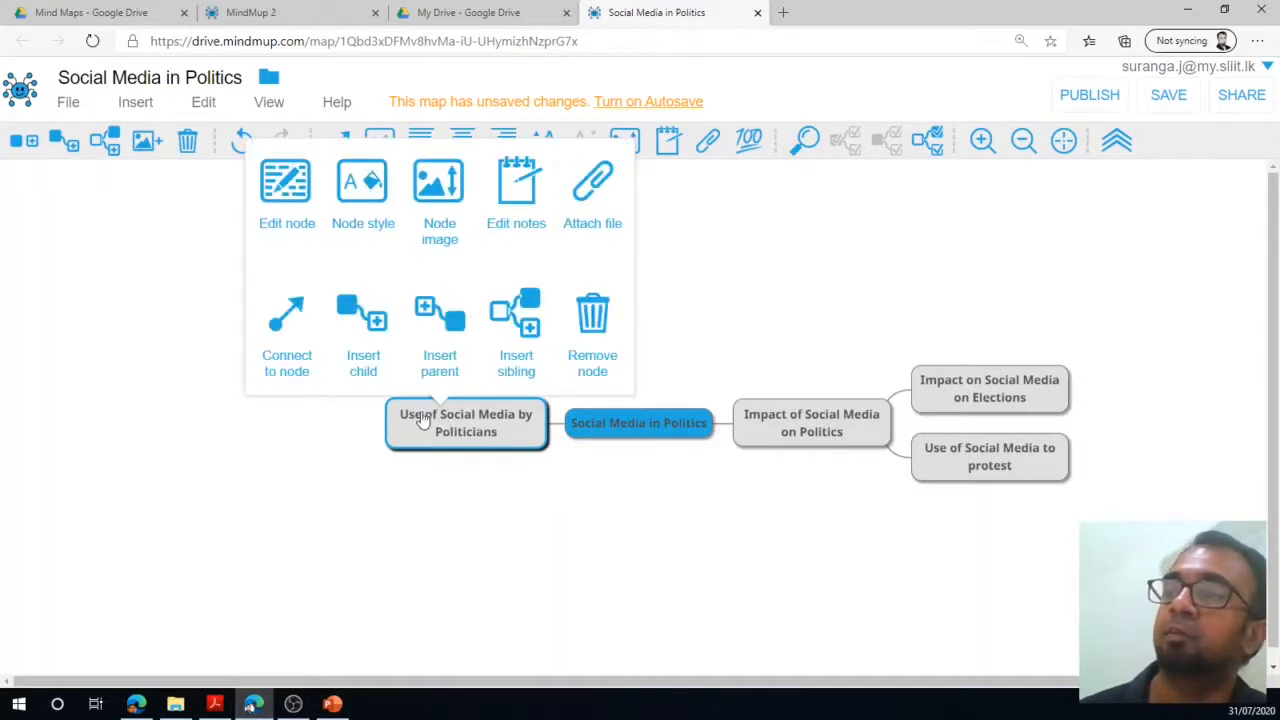
pyautogui.click(443, 336)
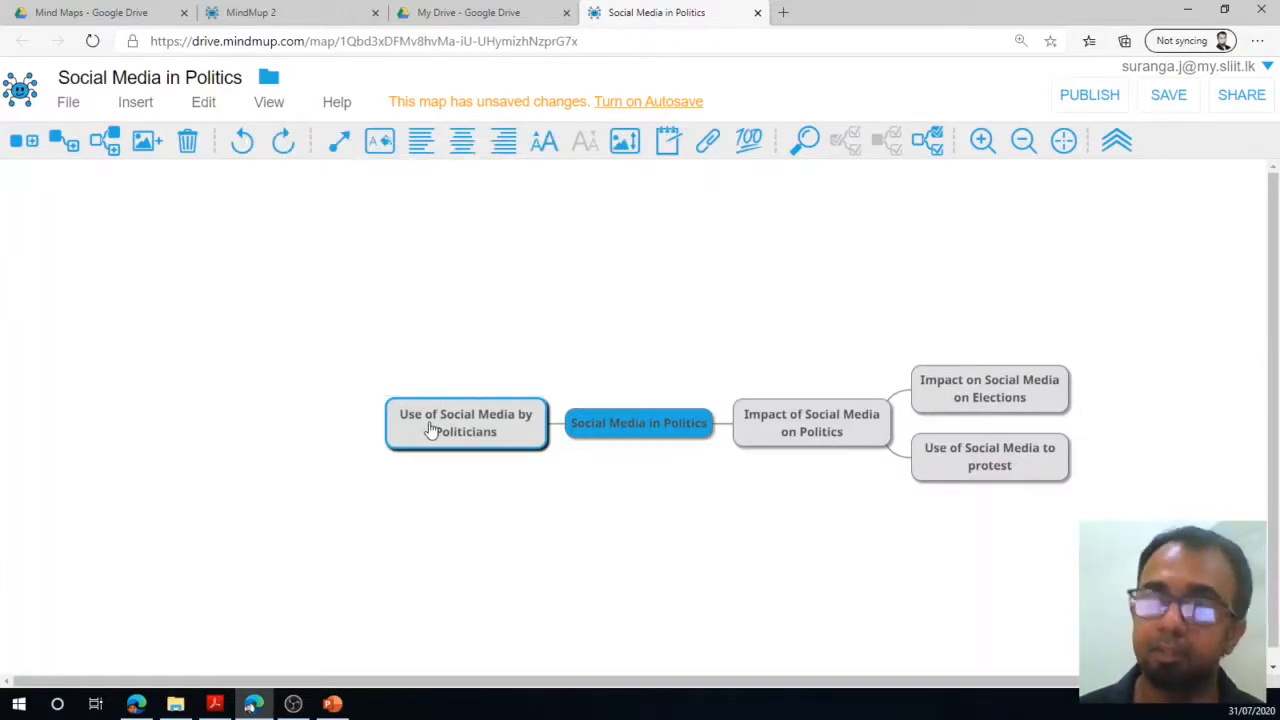
pyautogui.rightClick(431, 428)
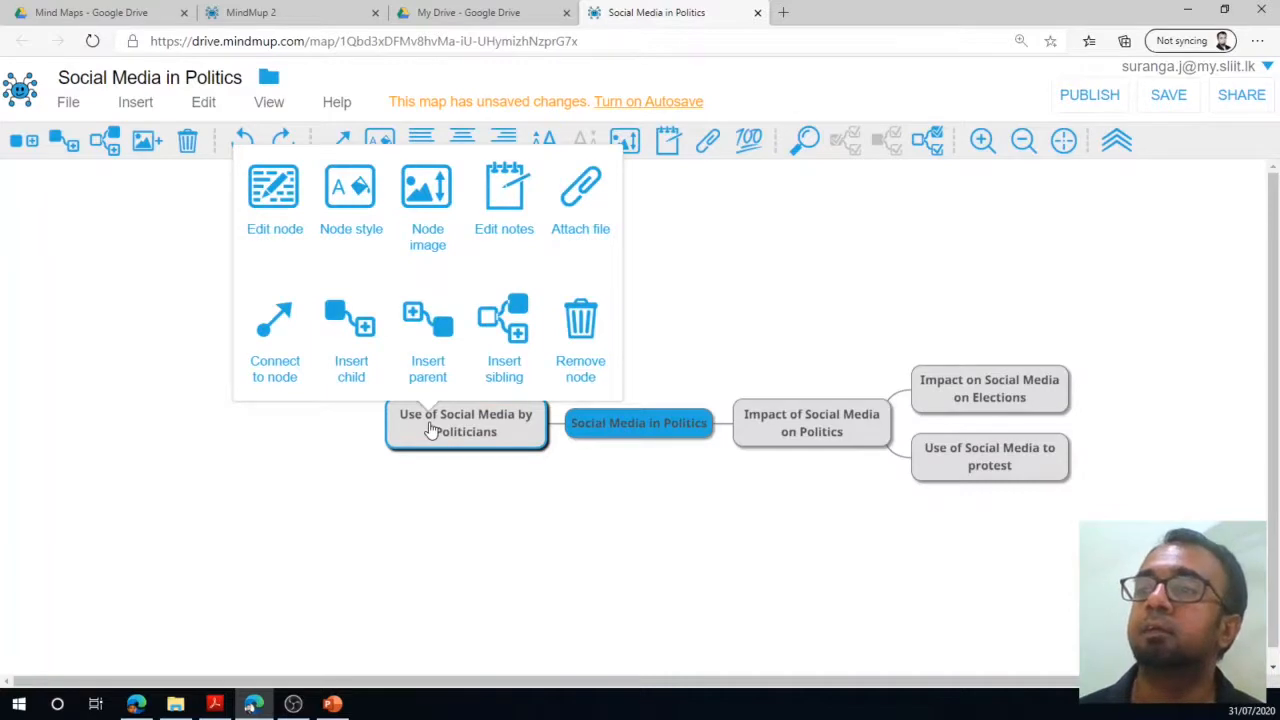
pyautogui.click(341, 338)
pyautogui.write('Ethics')
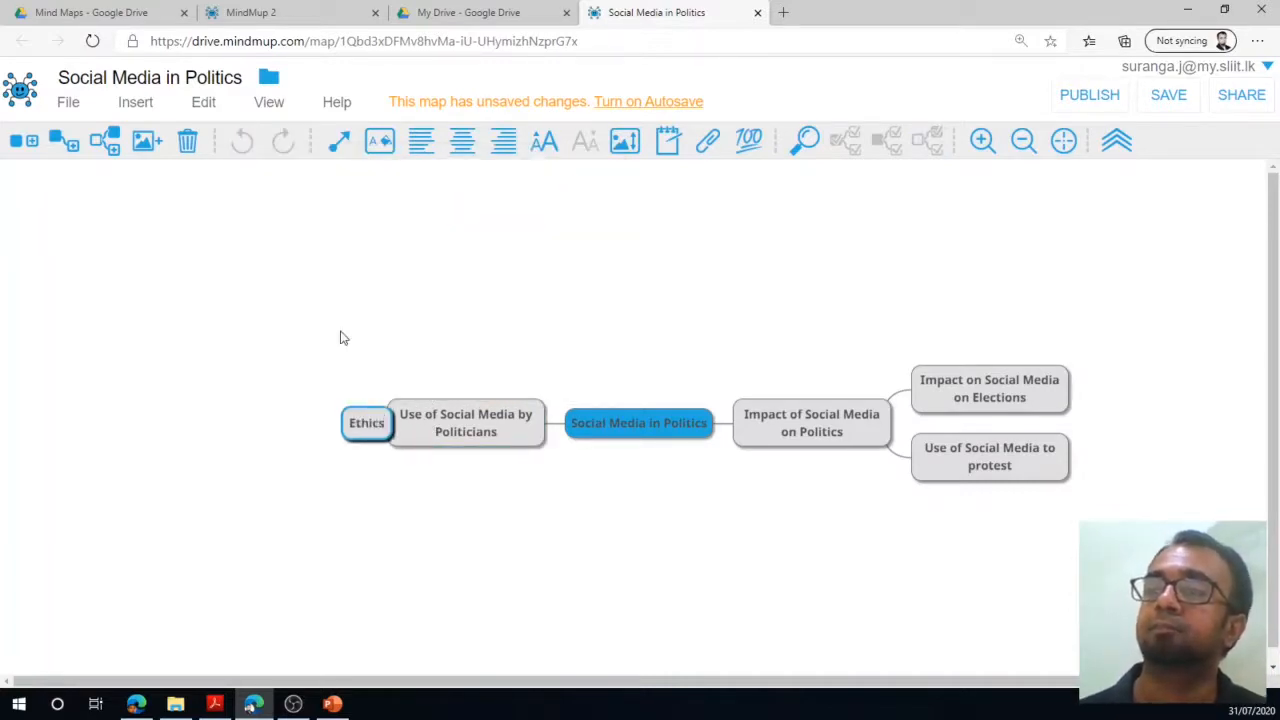
pyautogui.press('Return')
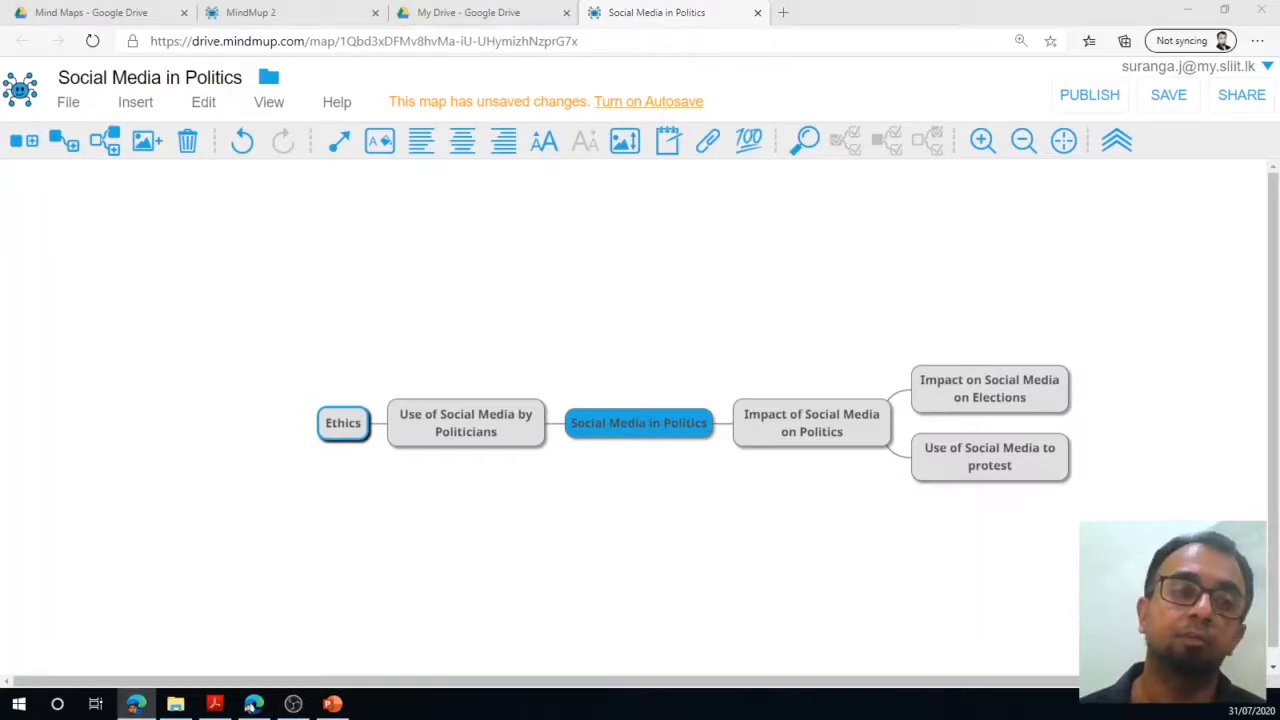
# - Add a child node "Violation of ethics" under the "Ethics" node
pyautogui.rightClick(340, 428)
pyautogui.click(240, 351)
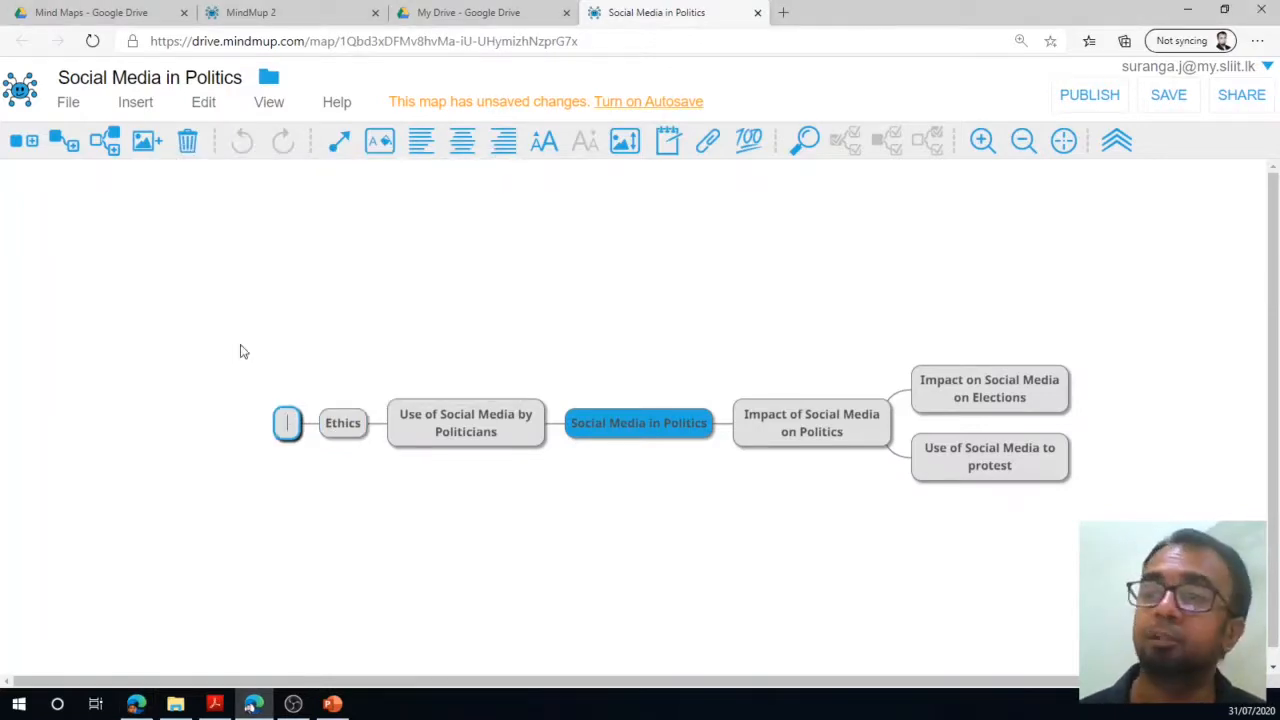
pyautogui.write('Violation of ethics')
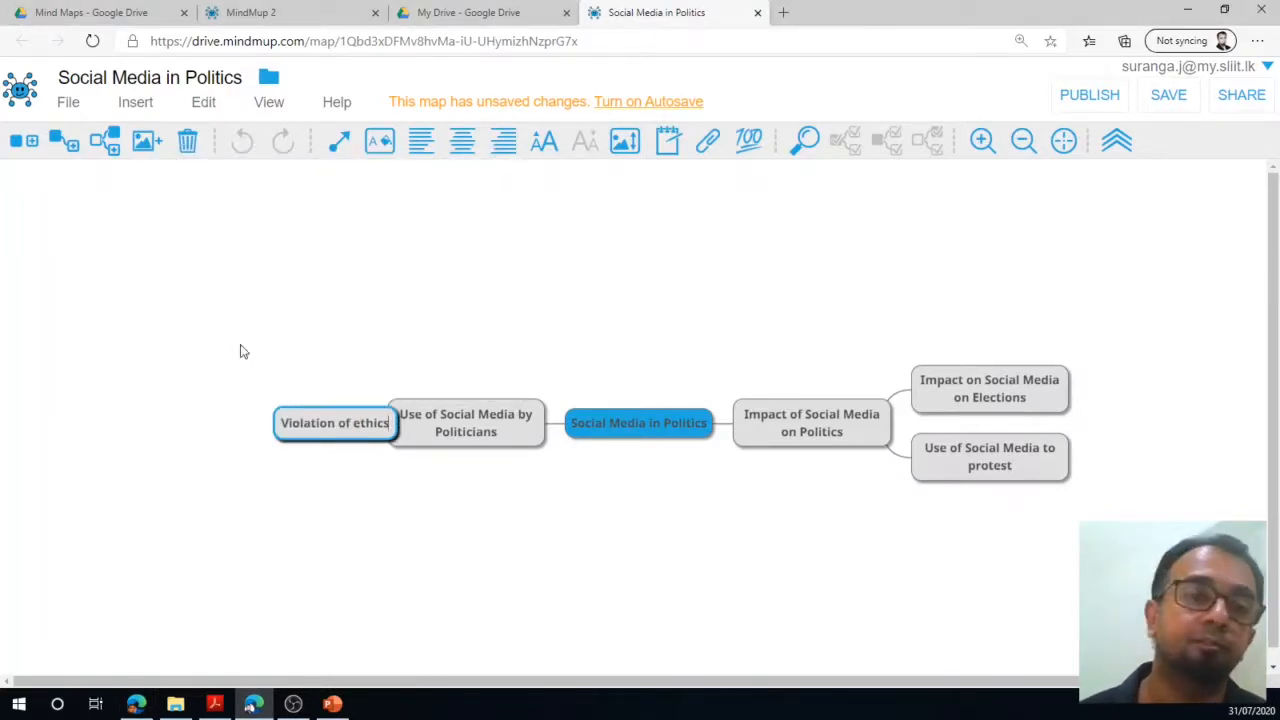
pyautogui.press('Return')
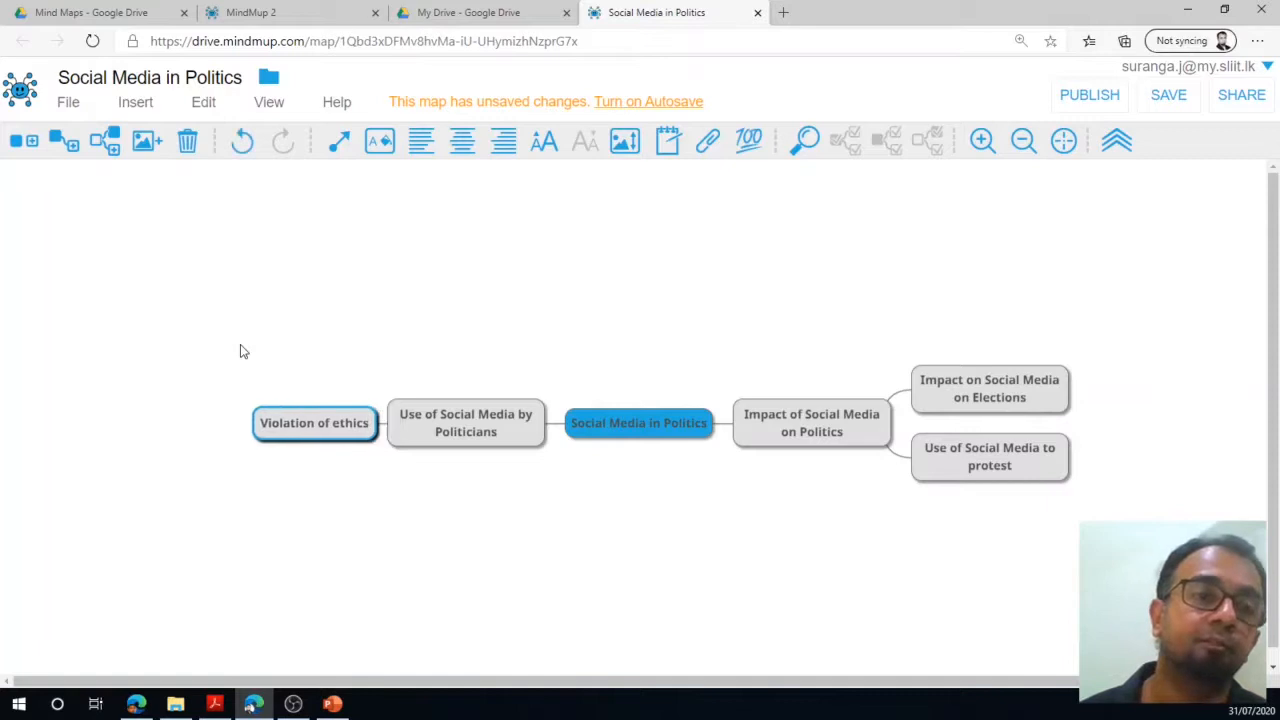
pyautogui.click(252, 705)
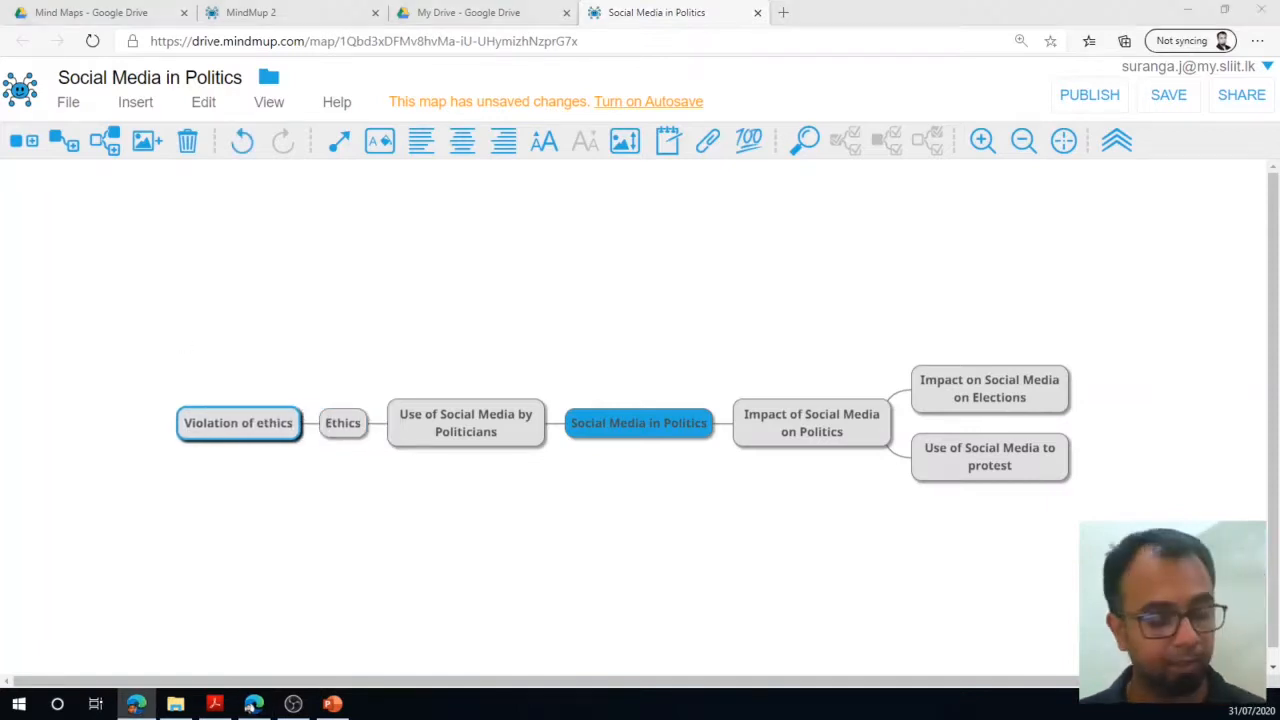
# - Add a sibling node "Ethical standards by law" beside "Violation of ethics"
pyautogui.rightClick(265, 427)
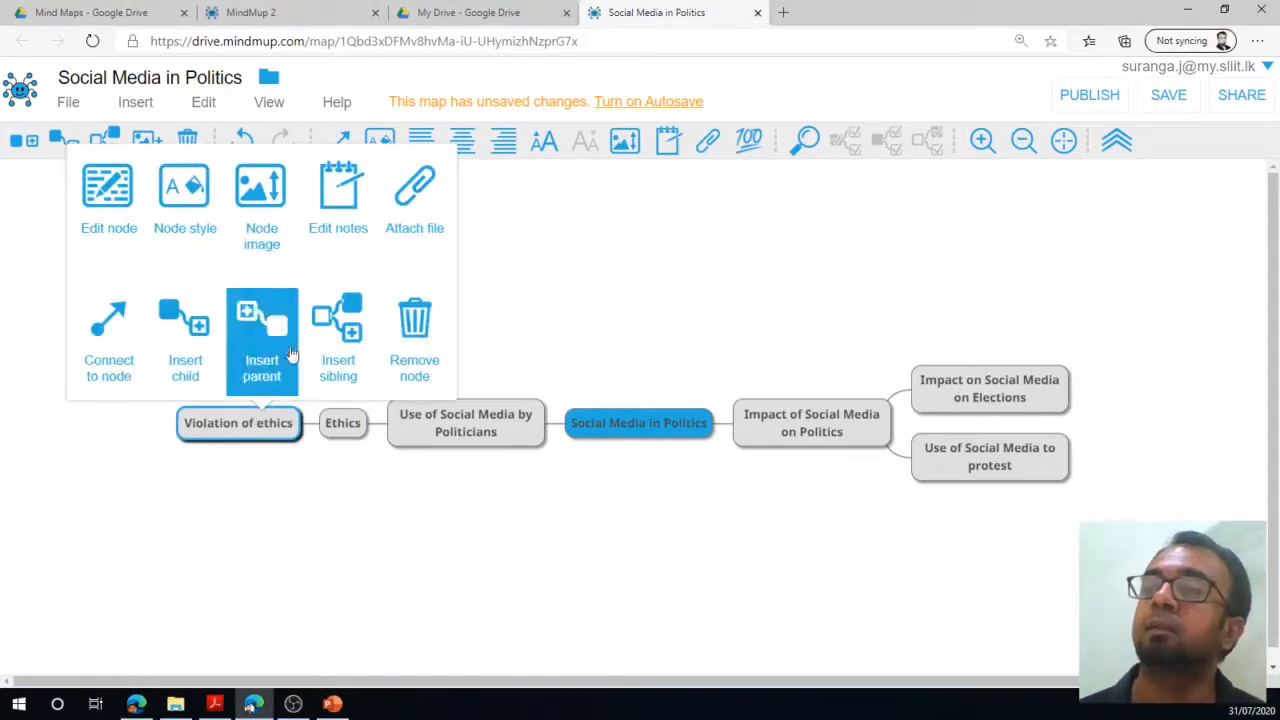
pyautogui.click(333, 346)
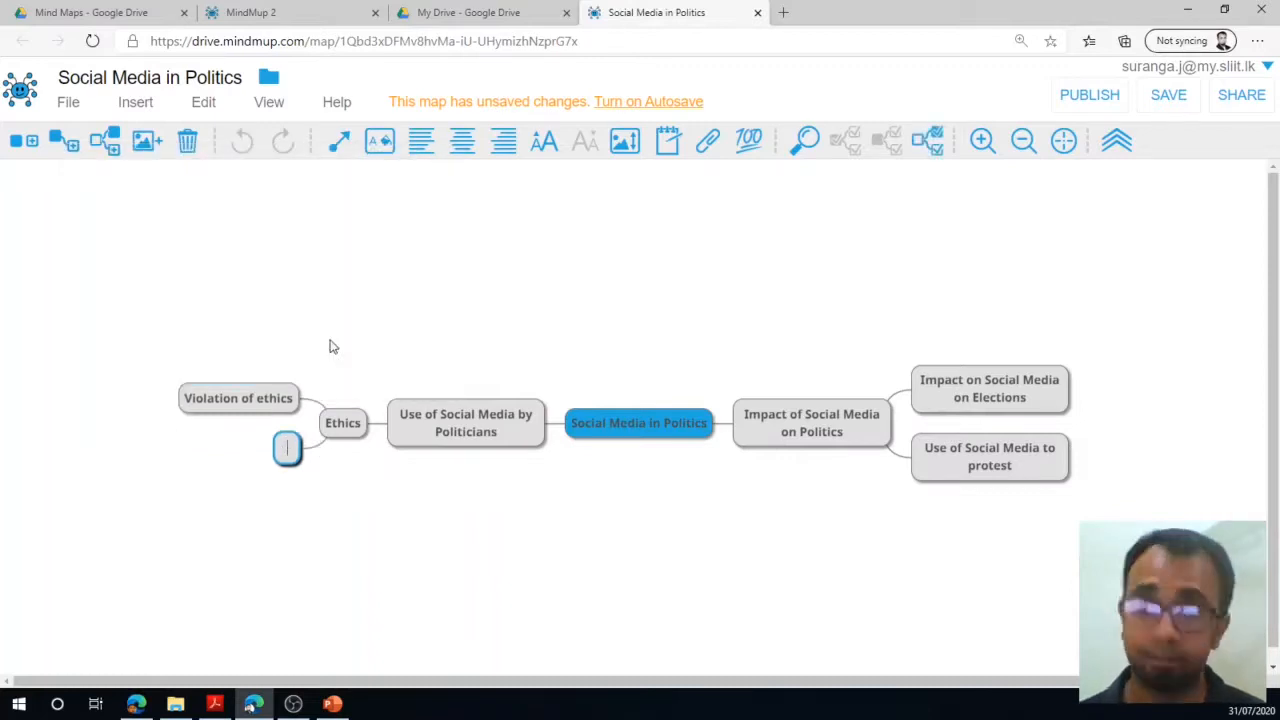
pyautogui.write('Ethical standards by law')
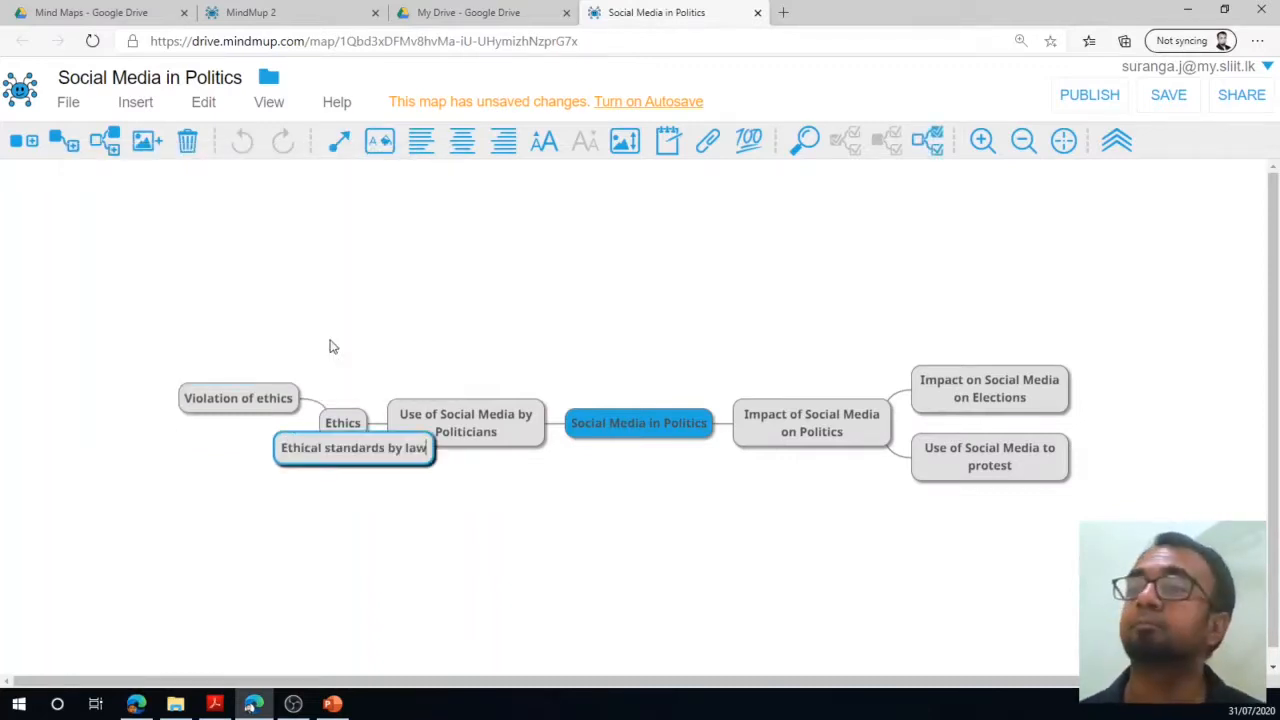
pyautogui.press('Return')
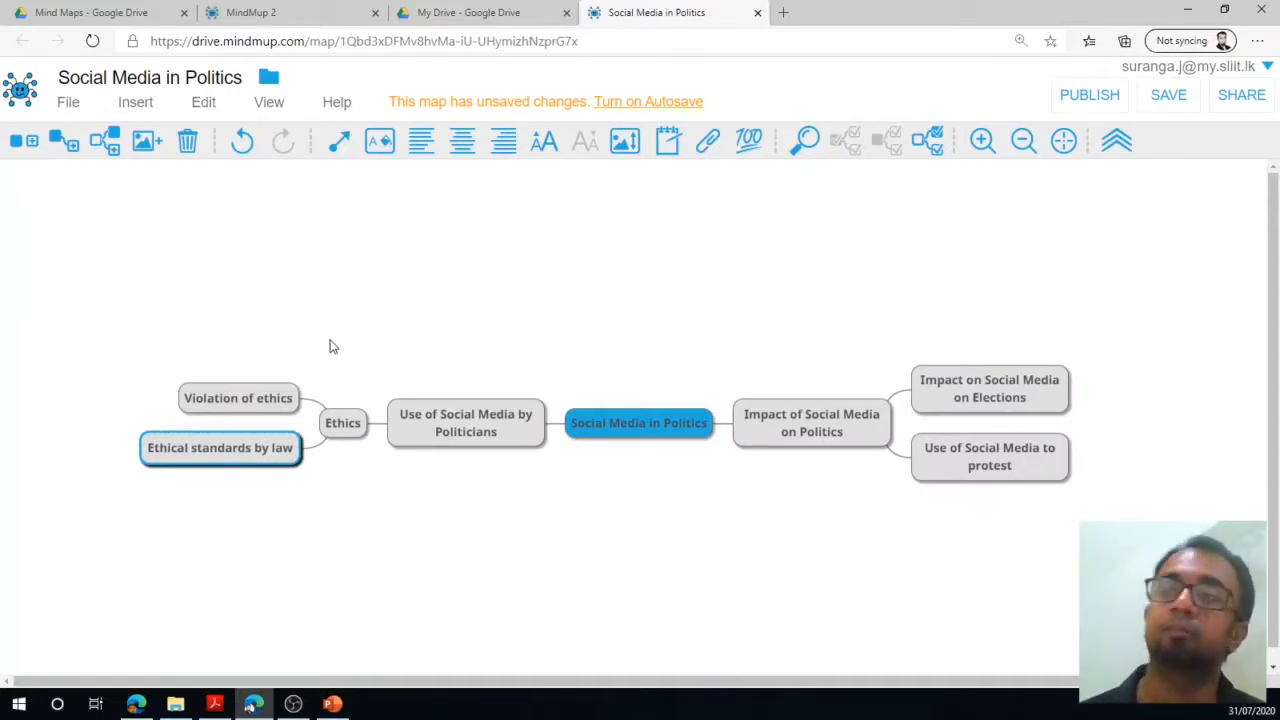
pyautogui.click(252, 704)
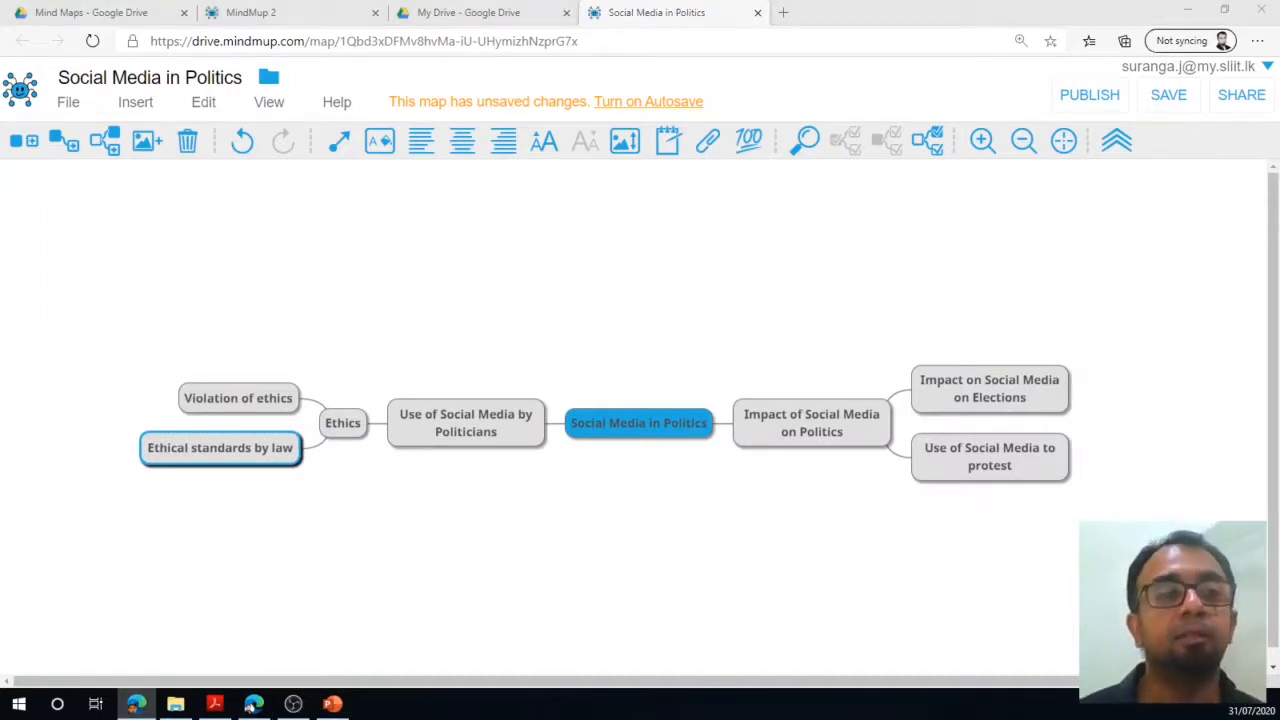